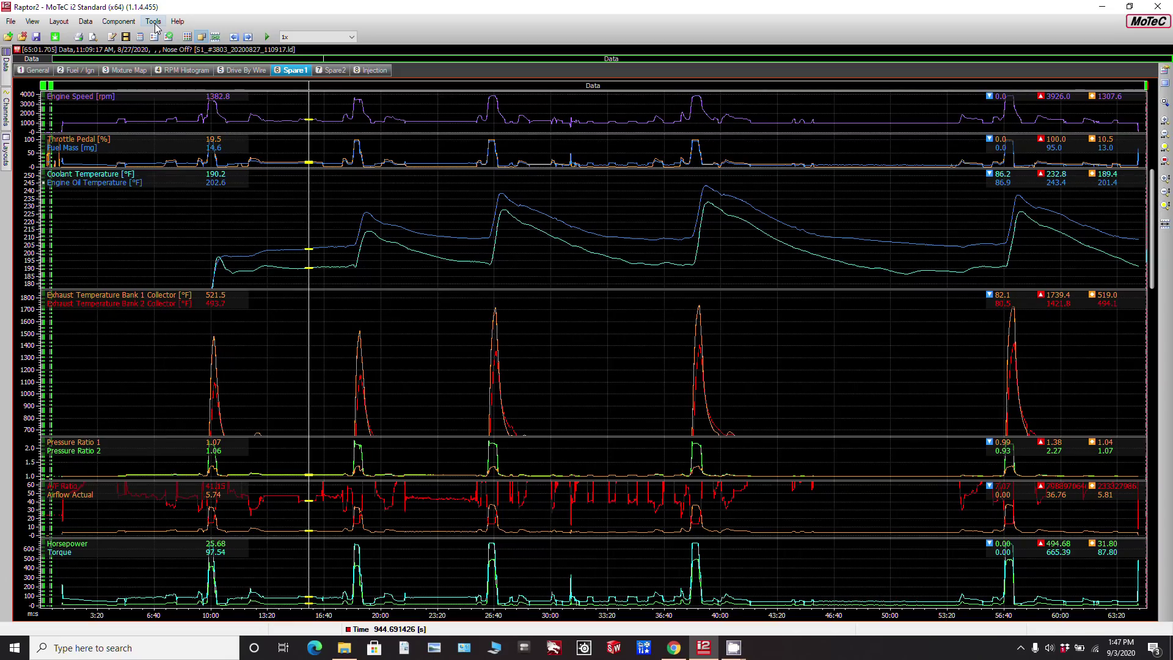
- Open the Maths dialog from the Tools menu to list the workspace's user expressions
{"action": "left_click", "coordinate": [154, 23]}
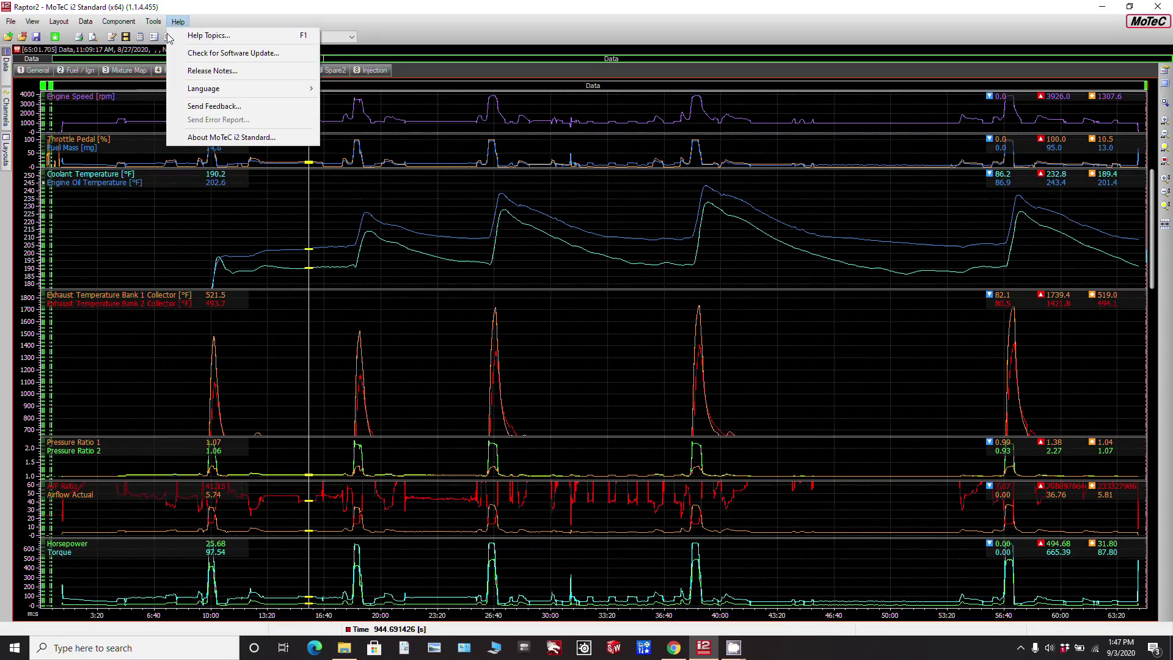
{"action": "left_click", "coordinate": [179, 90]}
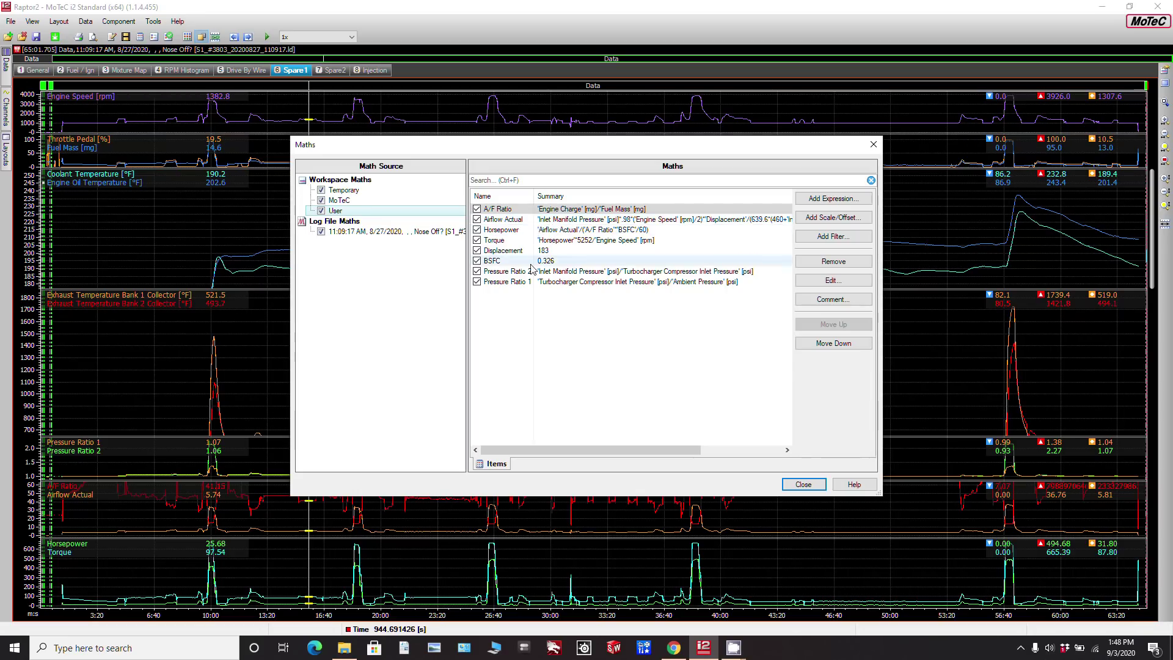
- Select the Horsepower expression, then bring up Garrett's turbocharger-selection article in Chrome
{"action": "left_click", "coordinate": [500, 232]}
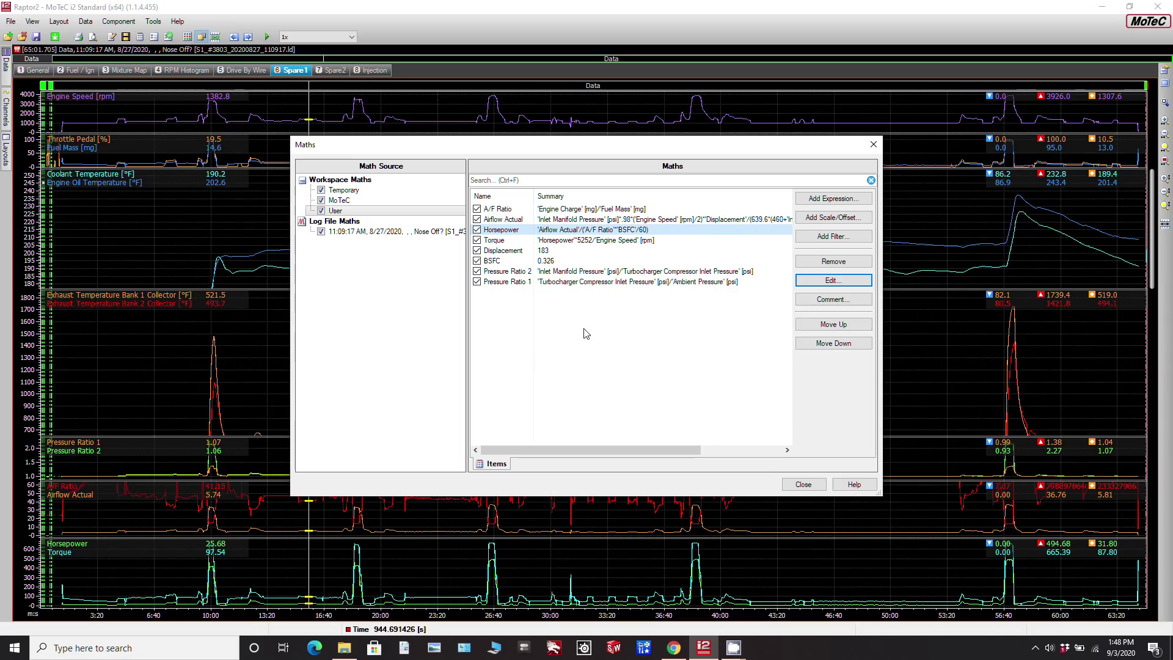
{"action": "left_click", "coordinate": [674, 649]}
{"action": "scroll", "coordinate": [323, 336], "scroll_direction": "up", "scroll_amount": 5}
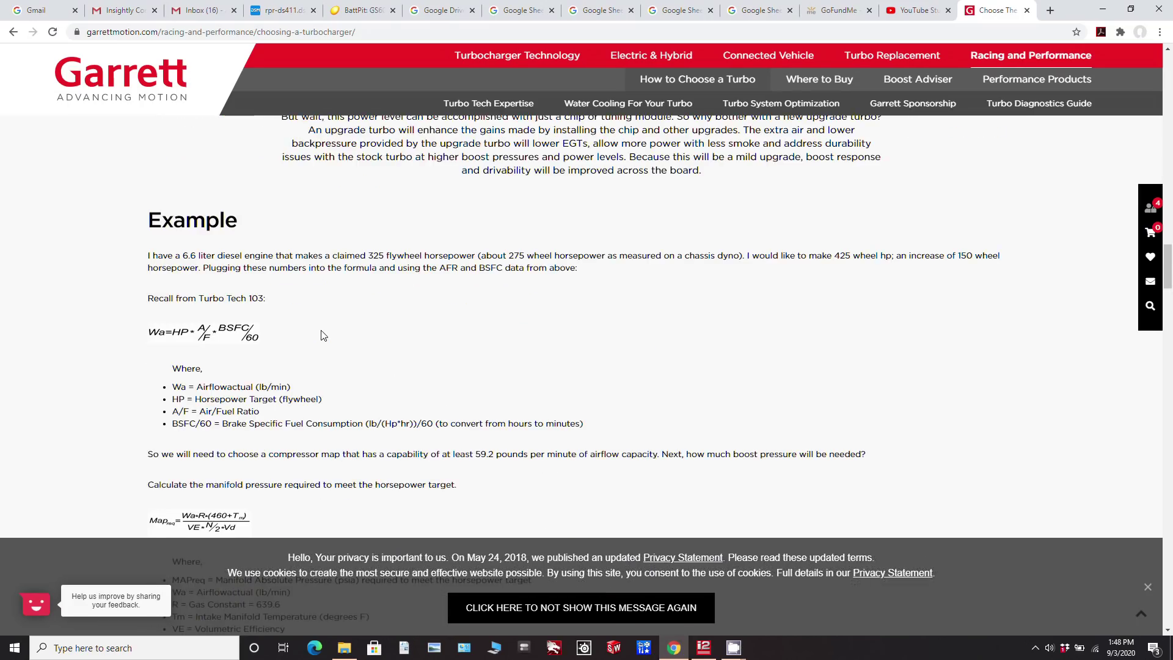
{"action": "scroll", "coordinate": [323, 335], "scroll_direction": "down", "scroll_amount": 2}
{"action": "scroll", "coordinate": [323, 336], "scroll_direction": "up", "scroll_amount": 3}
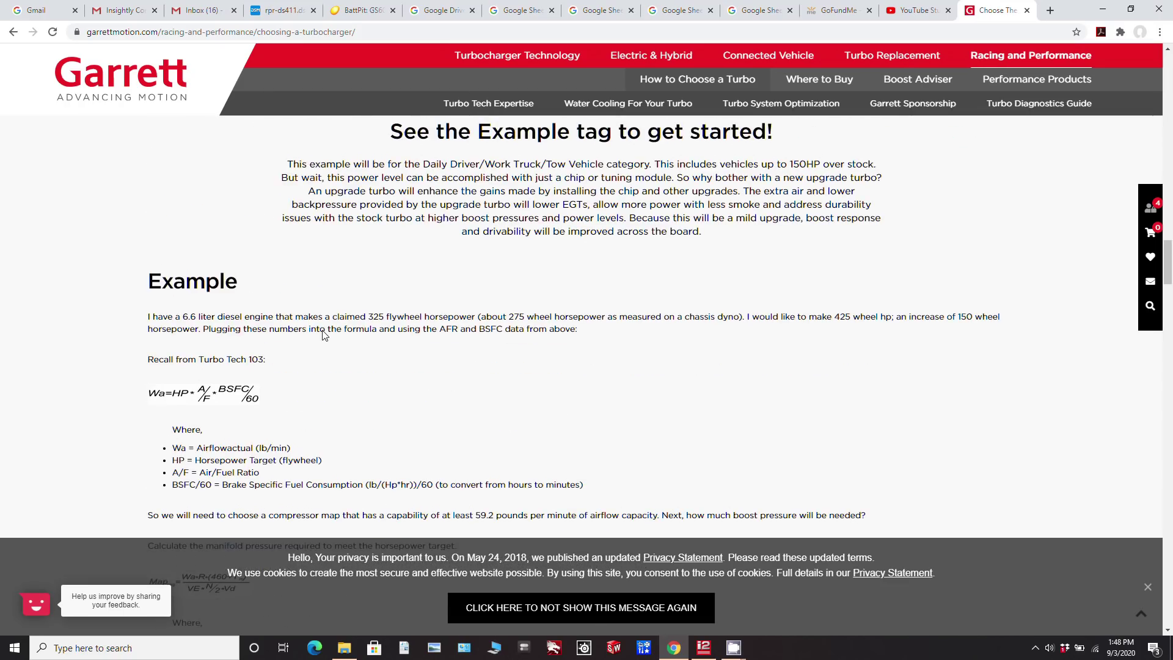
{"action": "scroll", "coordinate": [323, 333], "scroll_direction": "down", "scroll_amount": 1}
{"action": "scroll", "coordinate": [324, 335], "scroll_direction": "down", "scroll_amount": 1}
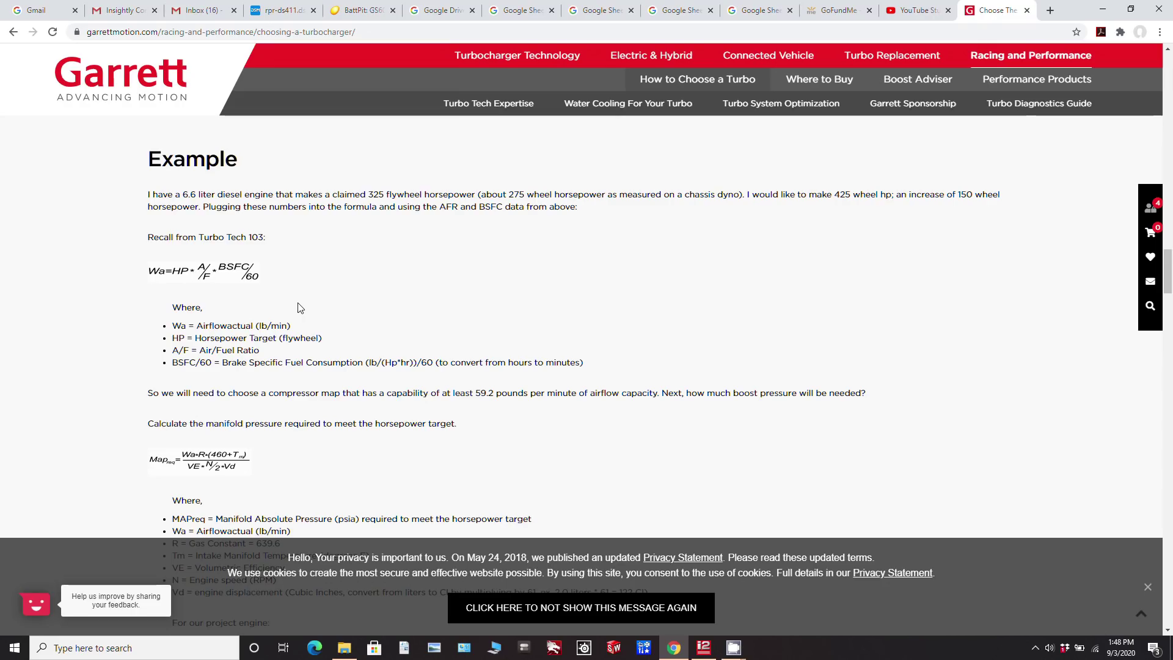
{"action": "scroll", "coordinate": [202, 283], "scroll_direction": "down", "scroll_amount": 1}
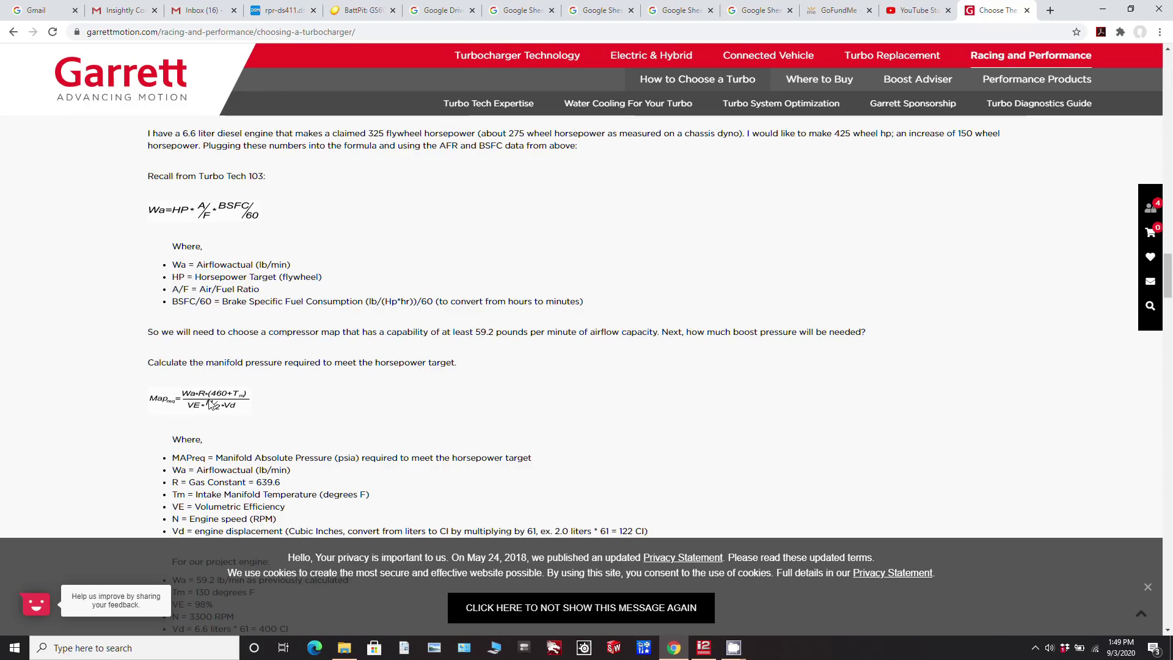
- Scroll to the project engine inputs and highlight the 98 in VE = 98%
{"action": "scroll", "coordinate": [232, 412], "scroll_direction": "down", "scroll_amount": 2}
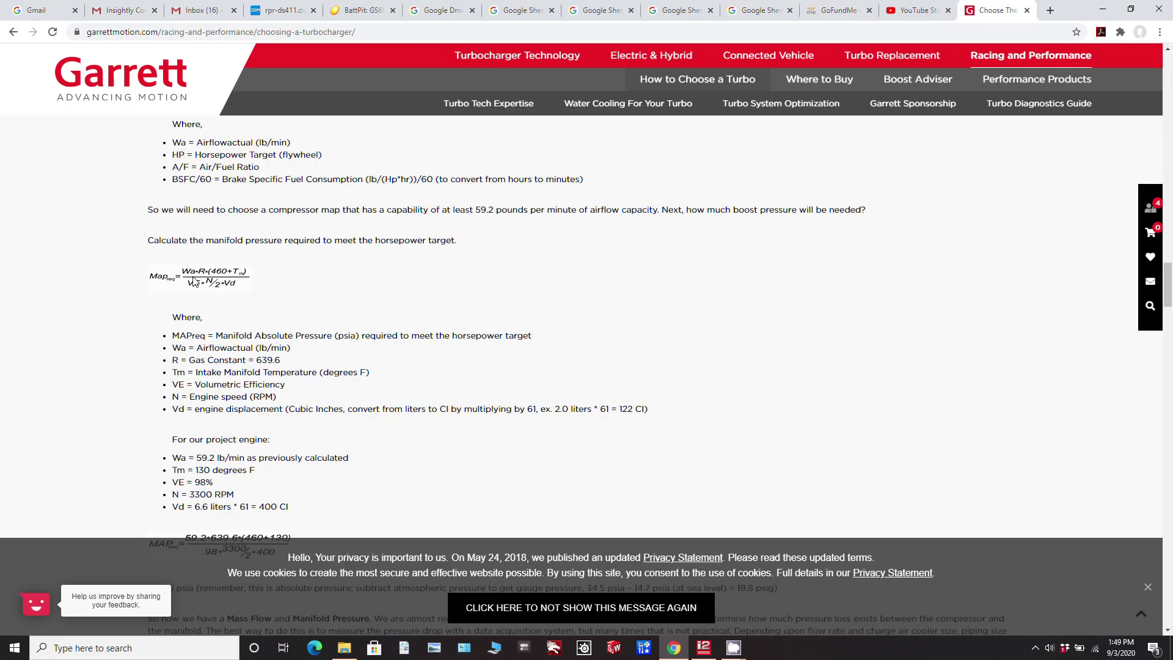
{"action": "scroll", "coordinate": [196, 284], "scroll_direction": "up", "scroll_amount": 1}
{"action": "scroll", "coordinate": [202, 300], "scroll_direction": "up", "scroll_amount": 1}
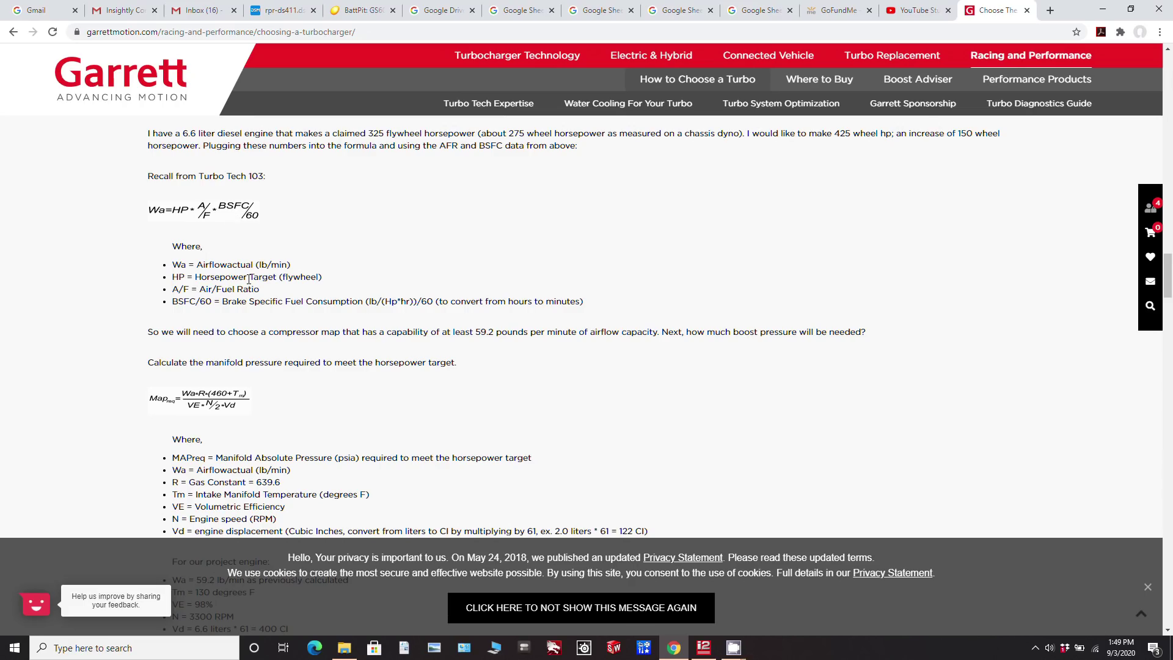
{"action": "scroll", "coordinate": [249, 278], "scroll_direction": "down", "scroll_amount": 1}
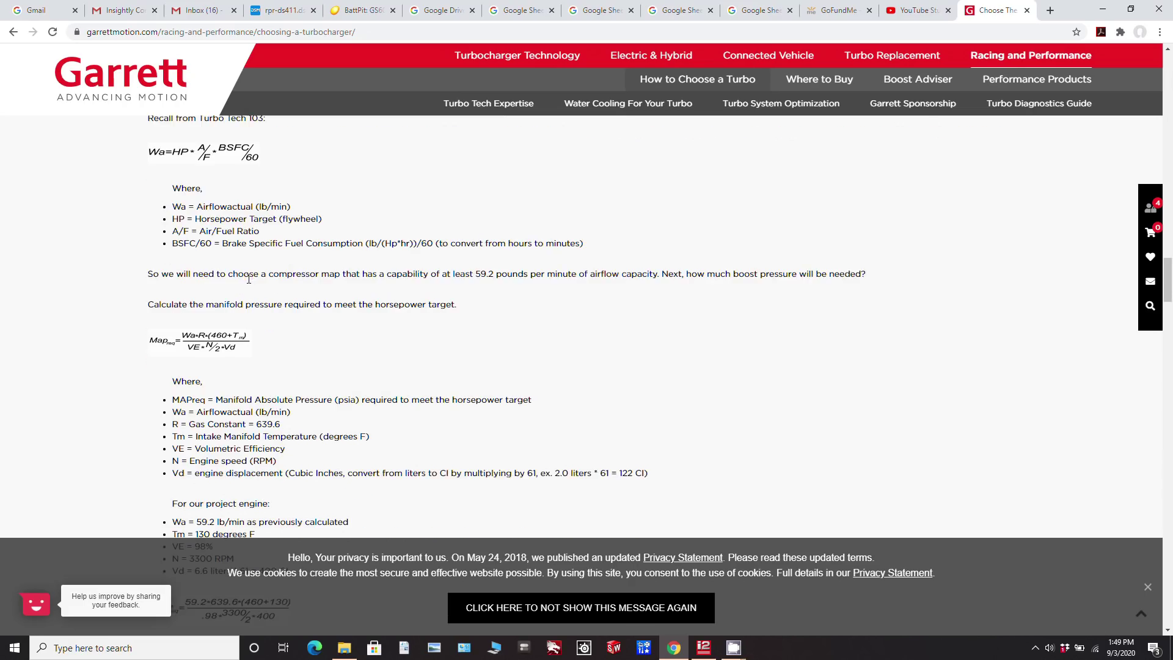
{"action": "scroll", "coordinate": [249, 280], "scroll_direction": "down", "scroll_amount": 1}
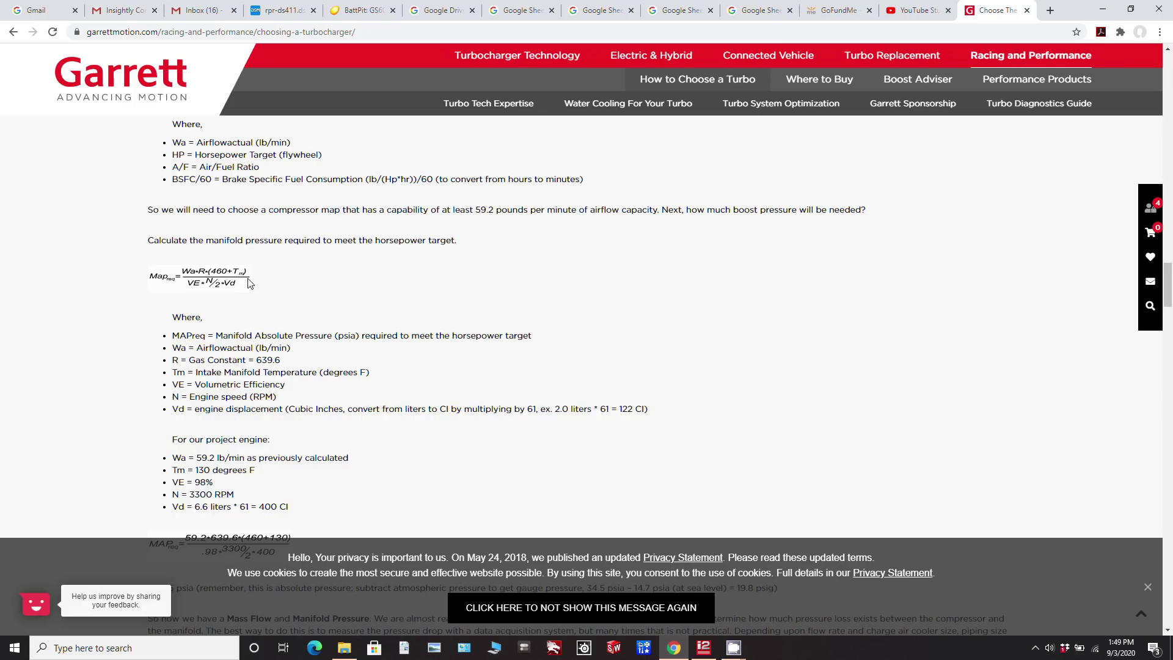
{"action": "scroll", "coordinate": [249, 281], "scroll_direction": "up", "scroll_amount": 1}
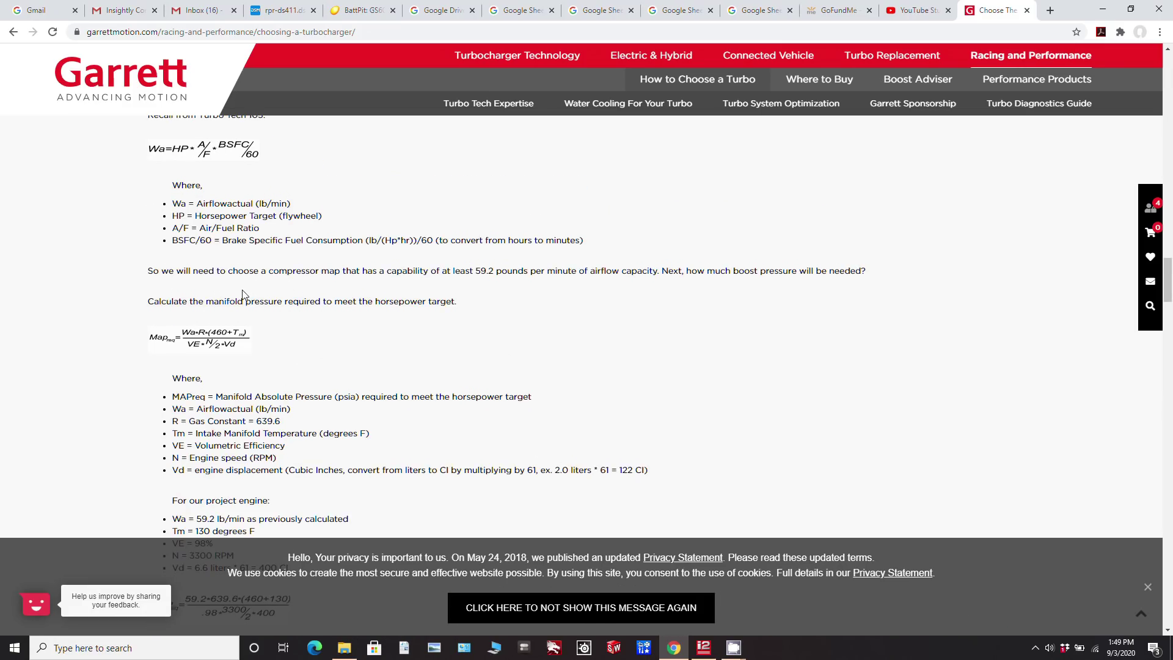
{"action": "scroll", "coordinate": [244, 295], "scroll_direction": "down", "scroll_amount": 1}
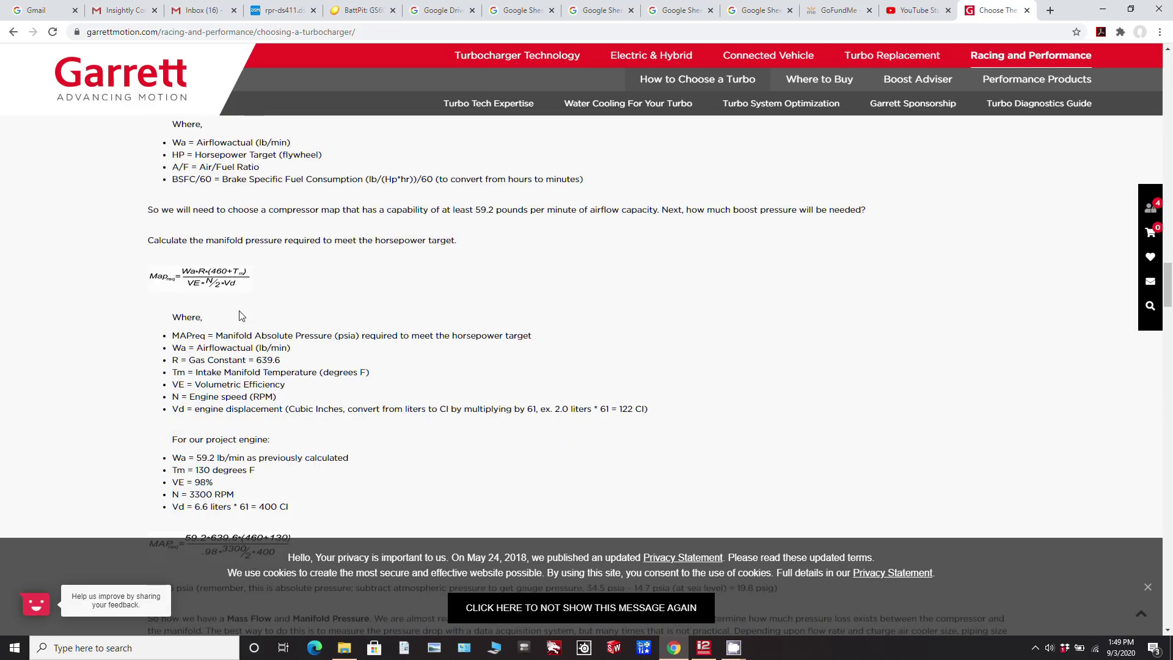
{"action": "scroll", "coordinate": [229, 324], "scroll_direction": "down", "scroll_amount": 1}
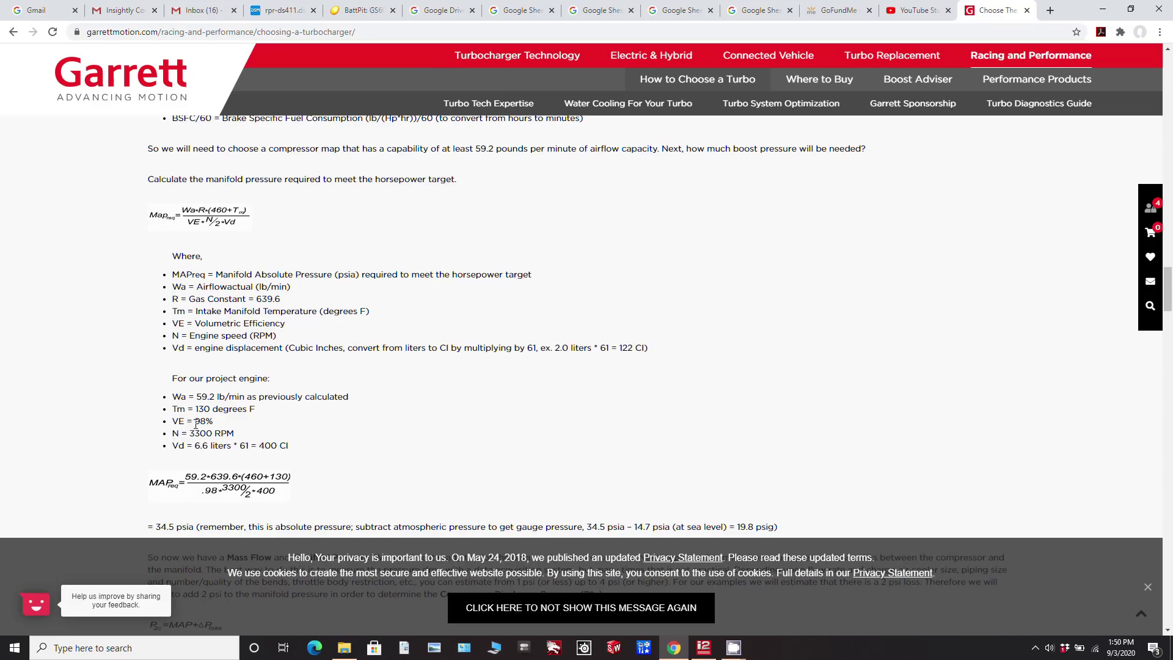
{"action": "left_click_drag", "start_coordinate": [197, 423], "coordinate": [202, 421]}
{"action": "scroll", "coordinate": [217, 391], "scroll_direction": "up", "scroll_amount": 1}
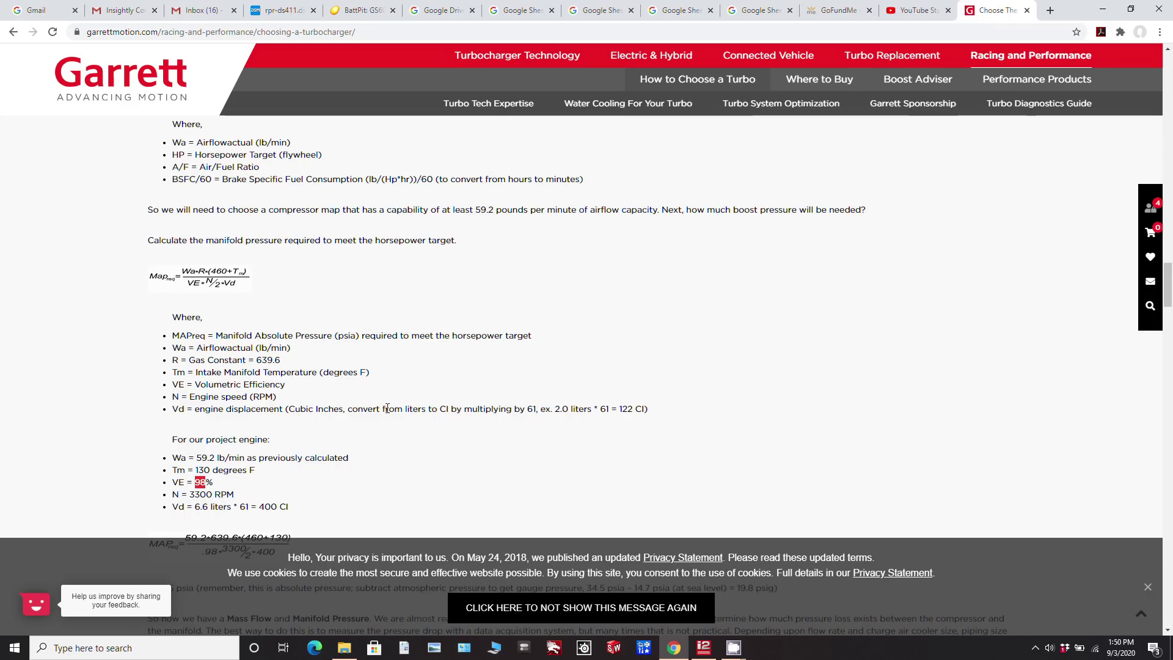
- Back in MoTeC i2, inspect the Horsepower and Torque expressions, then close the Maths dialog
{"action": "left_click", "coordinate": [699, 653]}
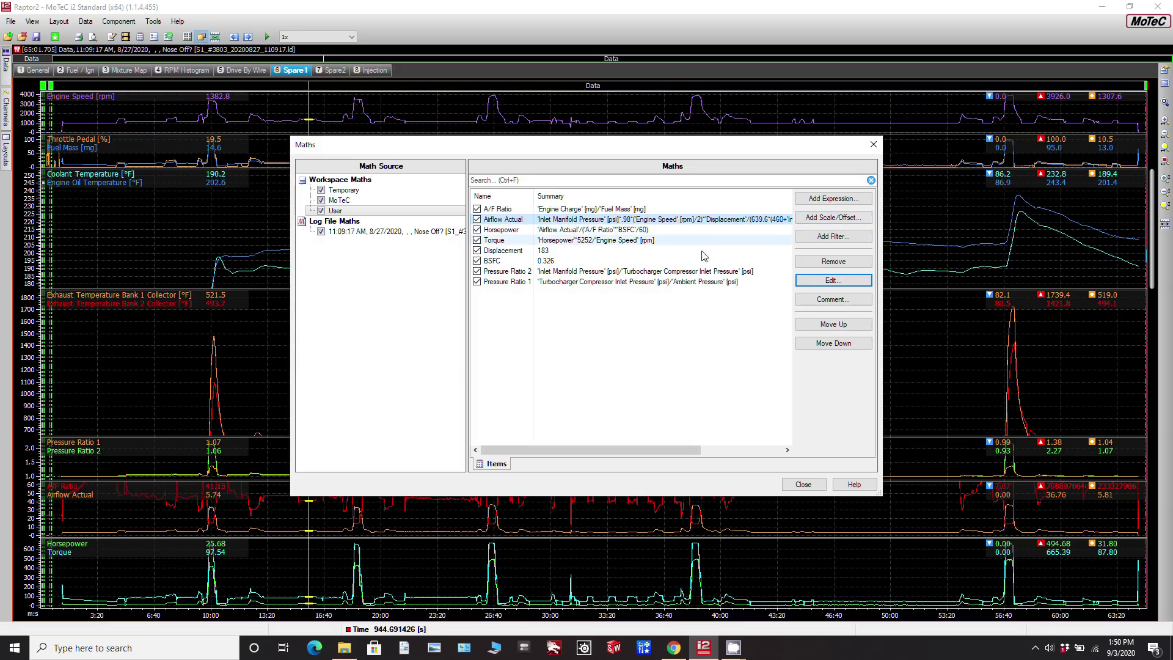
{"action": "left_click", "coordinate": [518, 235]}
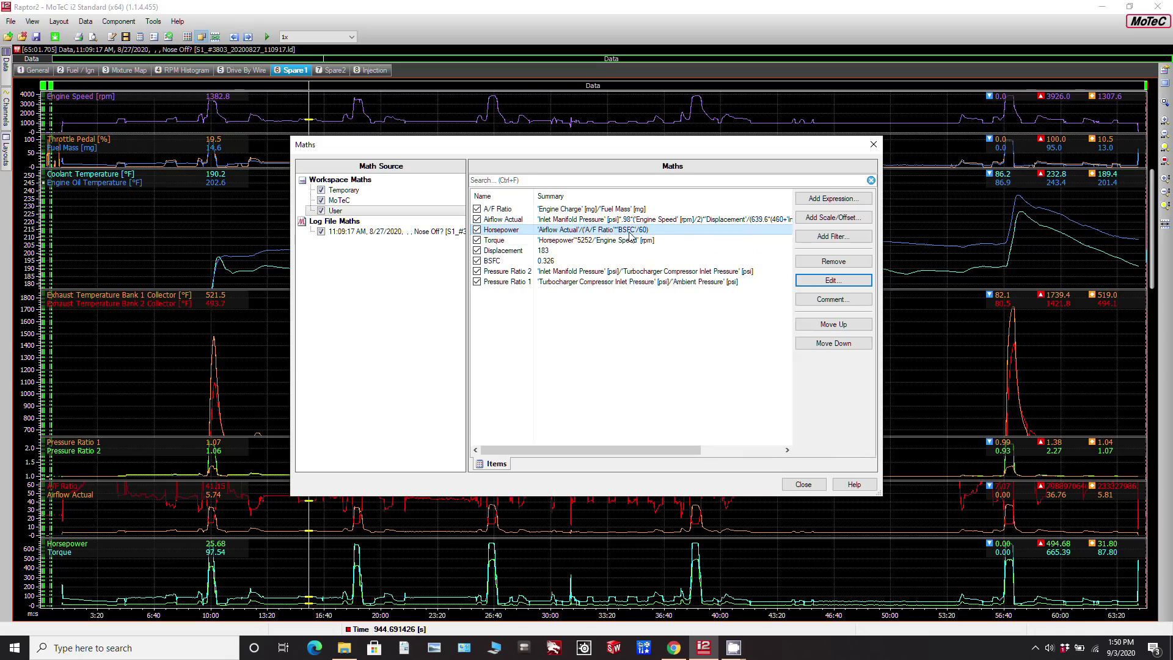
{"action": "left_click", "coordinate": [494, 241]}
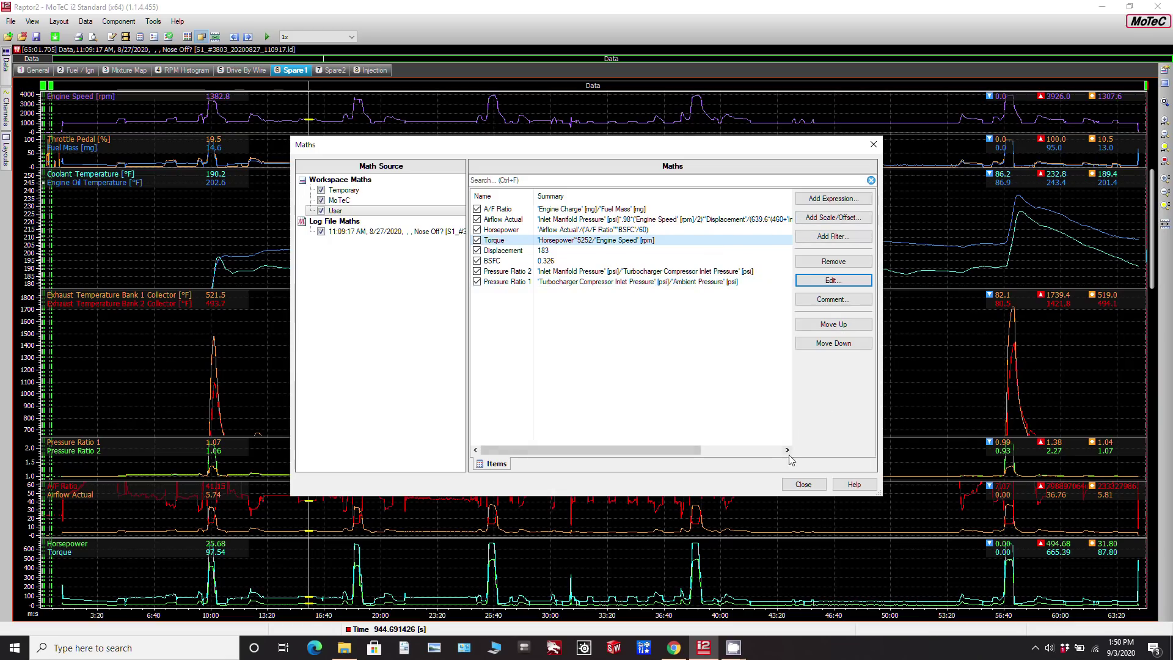
{"action": "left_click", "coordinate": [798, 485]}
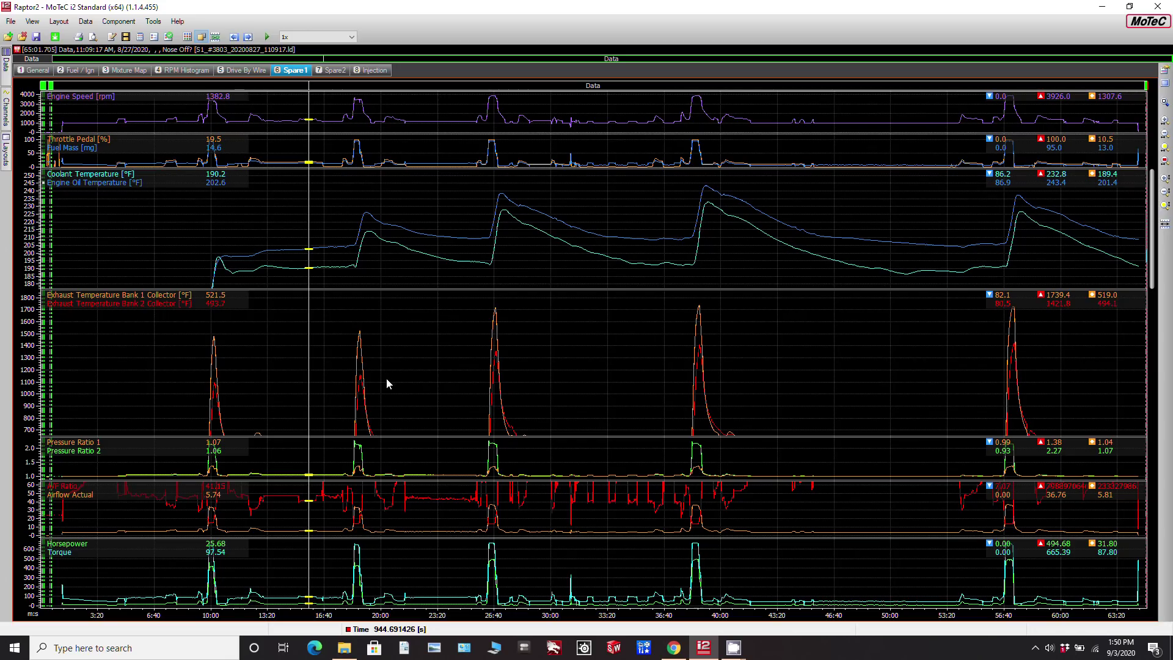
- Zoom the graphs onto the full-throttle pull and drag the time cursor onto its plateau
{"action": "left_click_drag", "start_coordinate": [386, 383], "coordinate": [313, 387]}
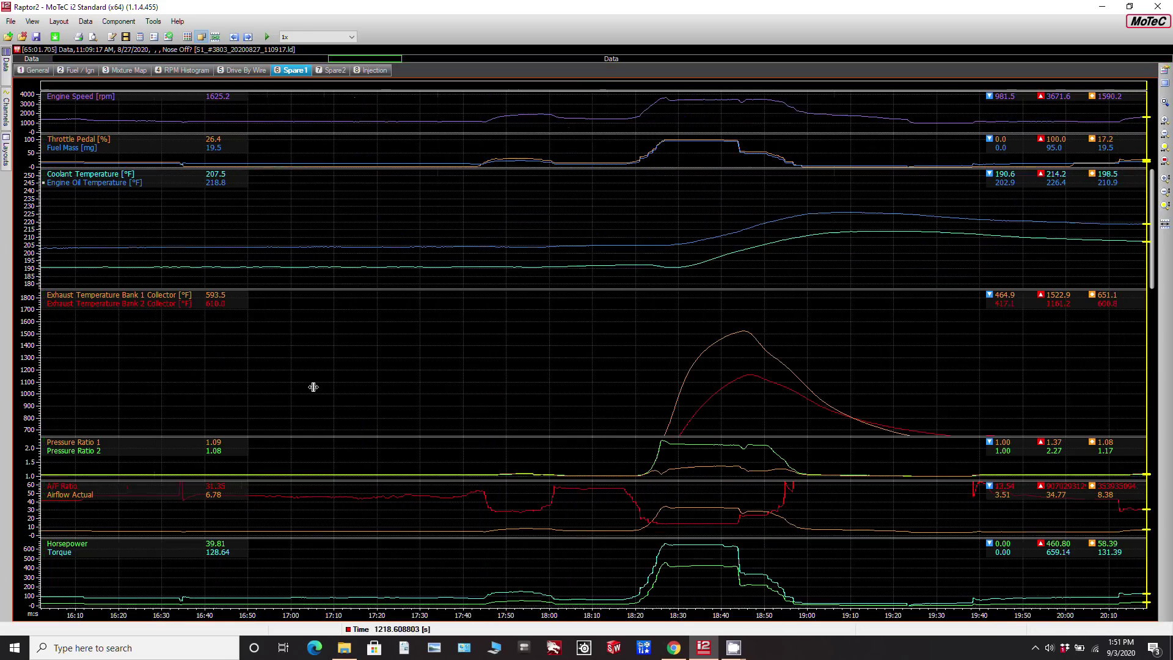
{"action": "scroll", "coordinate": [672, 446], "scroll_direction": "up", "scroll_amount": 2}
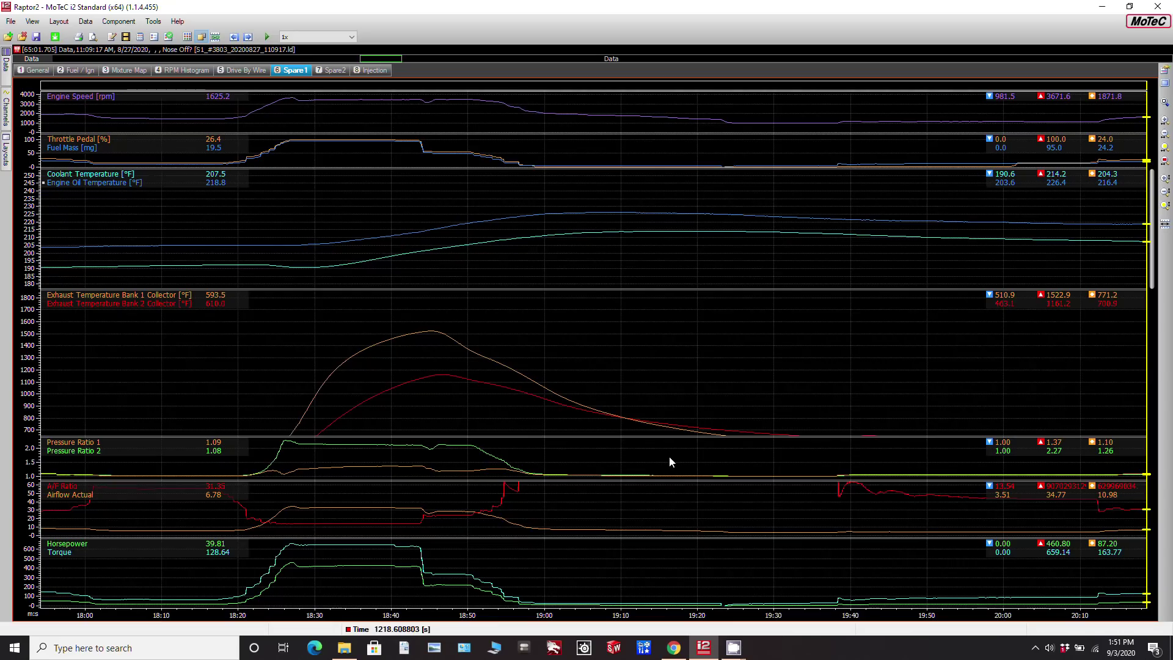
{"action": "scroll", "coordinate": [526, 456], "scroll_direction": "down", "scroll_amount": 1}
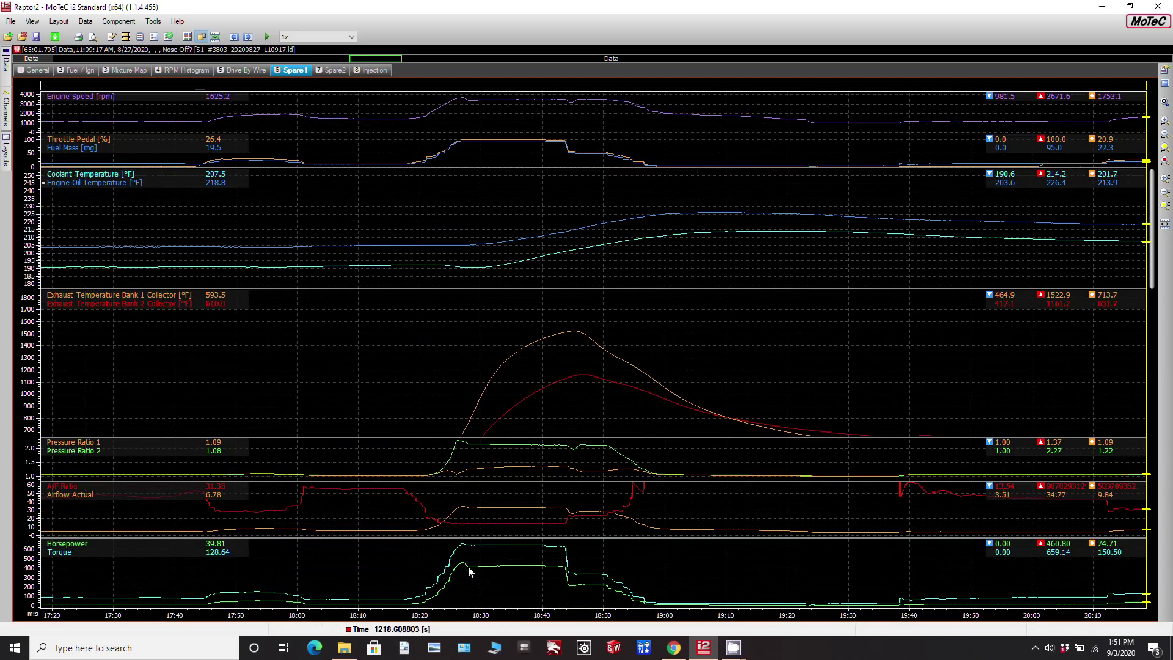
{"action": "left_click", "coordinate": [467, 160]}
{"action": "left_click_drag", "start_coordinate": [468, 166], "coordinate": [502, 157]}
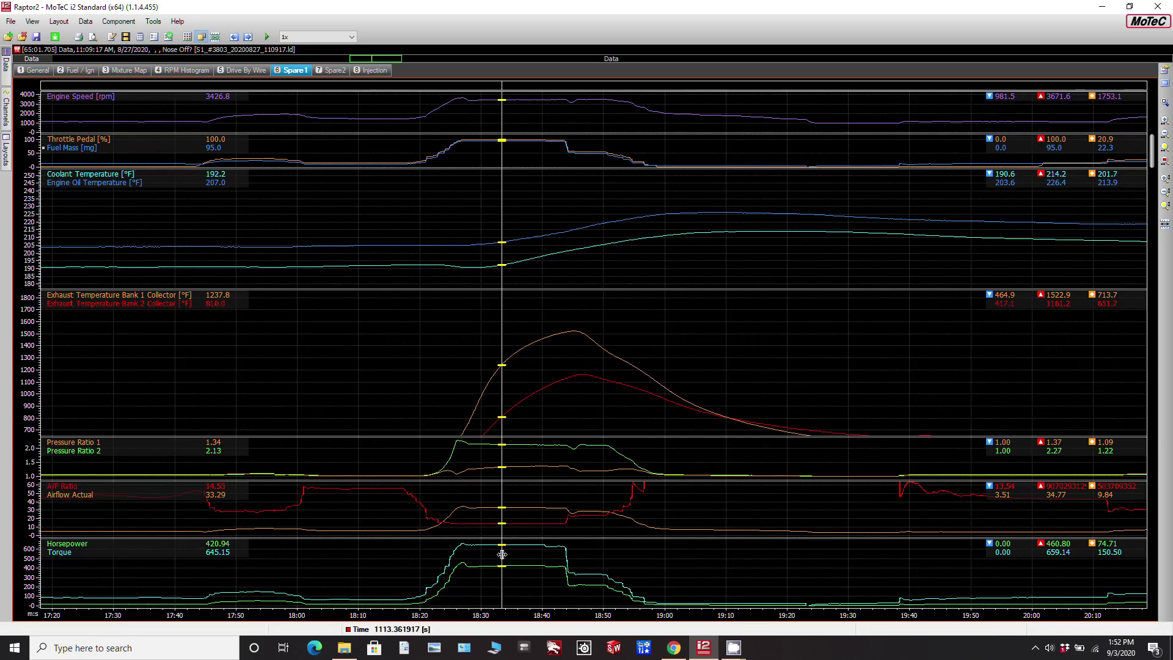
- Nudge the Horsepower graph cursor, then open the Spare2 worksheet of turbo temperatures and pressures
{"action": "mouse_move", "coordinate": [502, 554]}
{"action": "left_mouse_down"}
{"action": "mouse_move", "coordinate": [537, 556]}
{"action": "mouse_move", "coordinate": [493, 557]}
{"action": "left_mouse_up"}
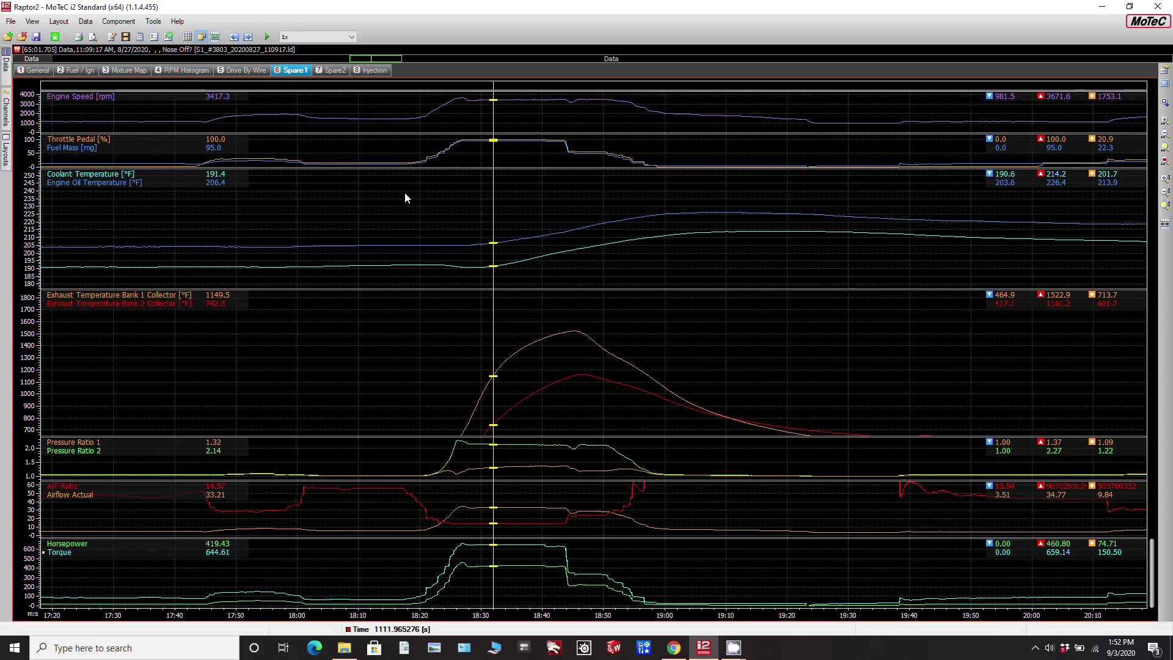
{"action": "left_click", "coordinate": [333, 70]}
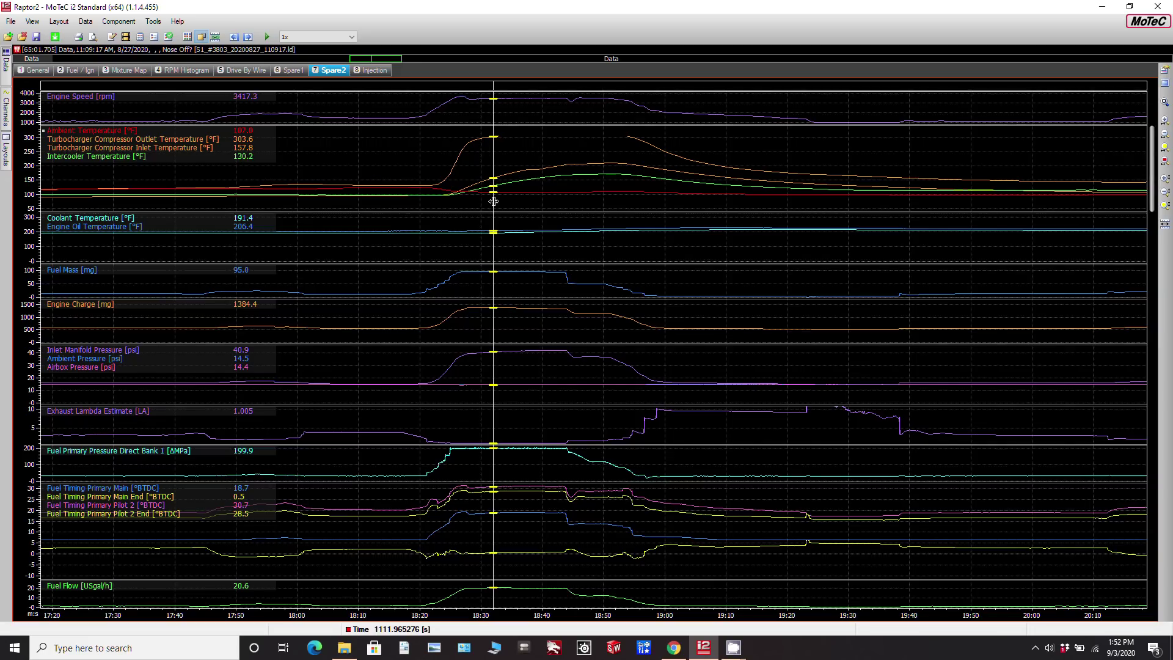
{"action": "left_click_drag", "start_coordinate": [493, 203], "coordinate": [561, 193]}
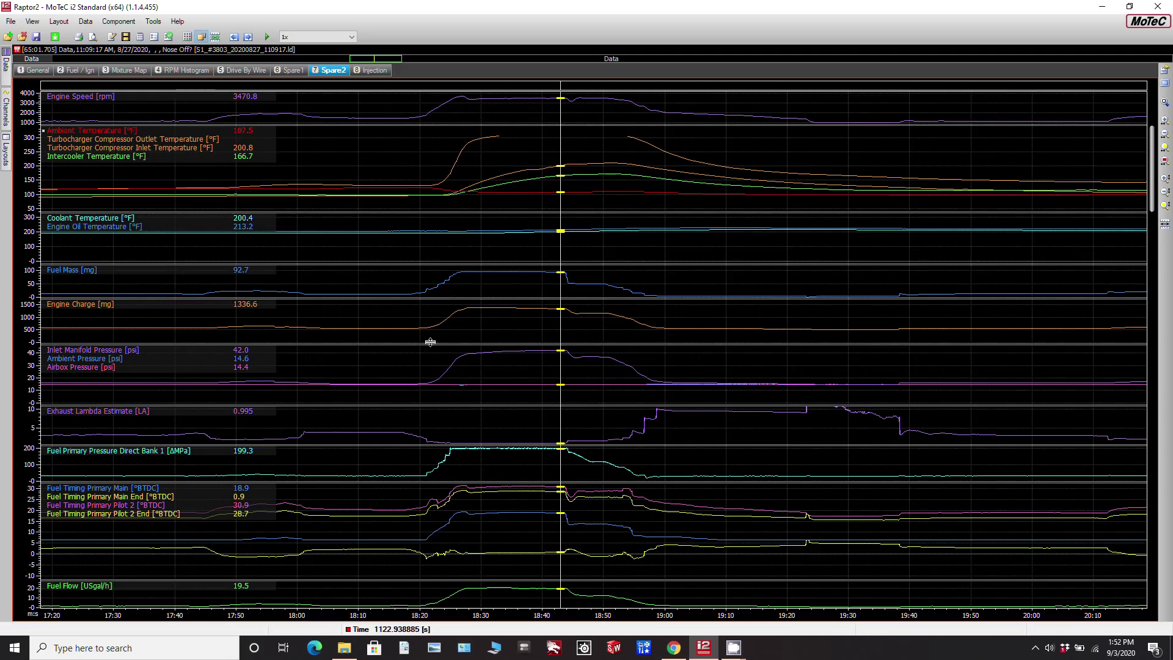
{"action": "left_click", "coordinate": [294, 72]}
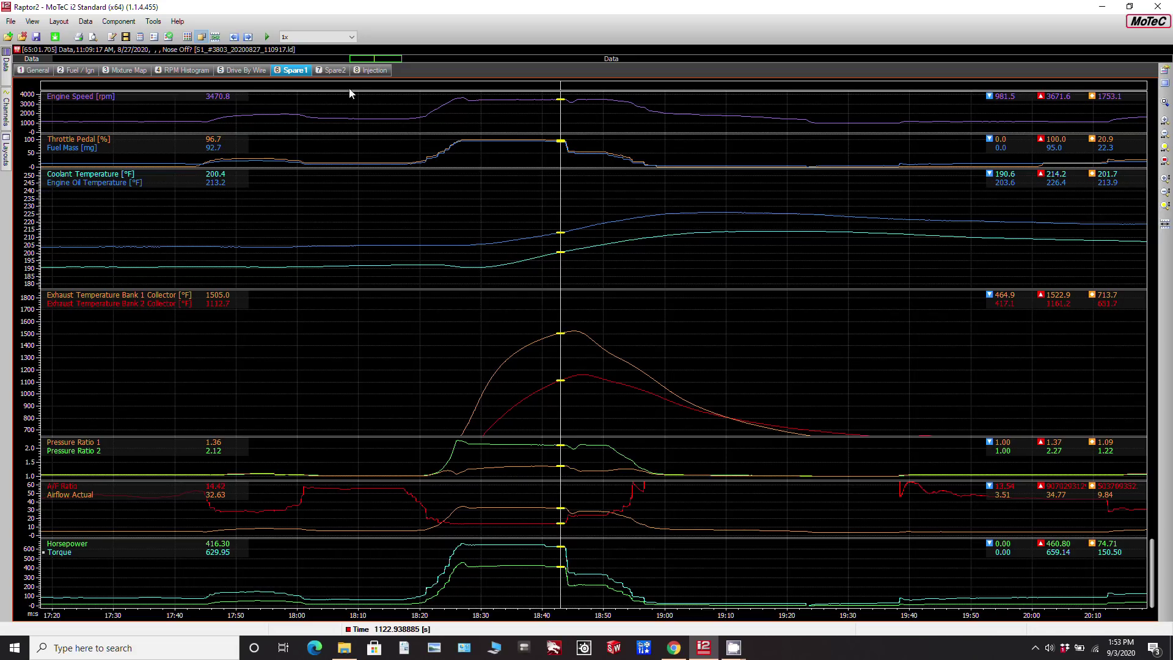
{"action": "left_click", "coordinate": [330, 70]}
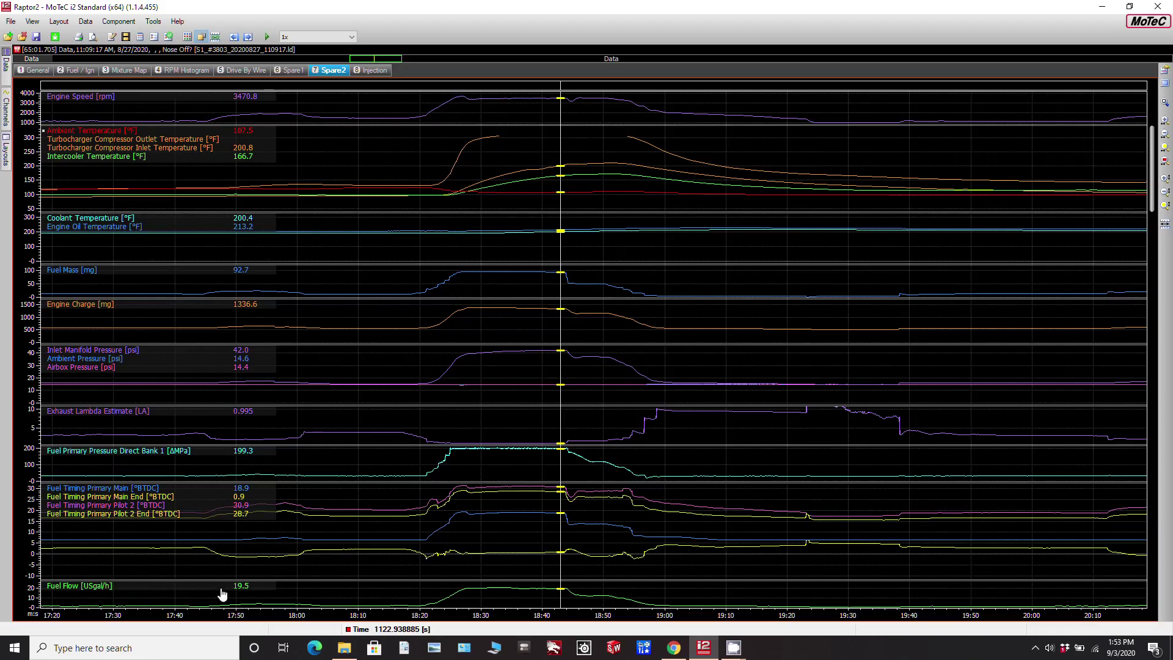
{"action": "left_click", "coordinate": [503, 562]}
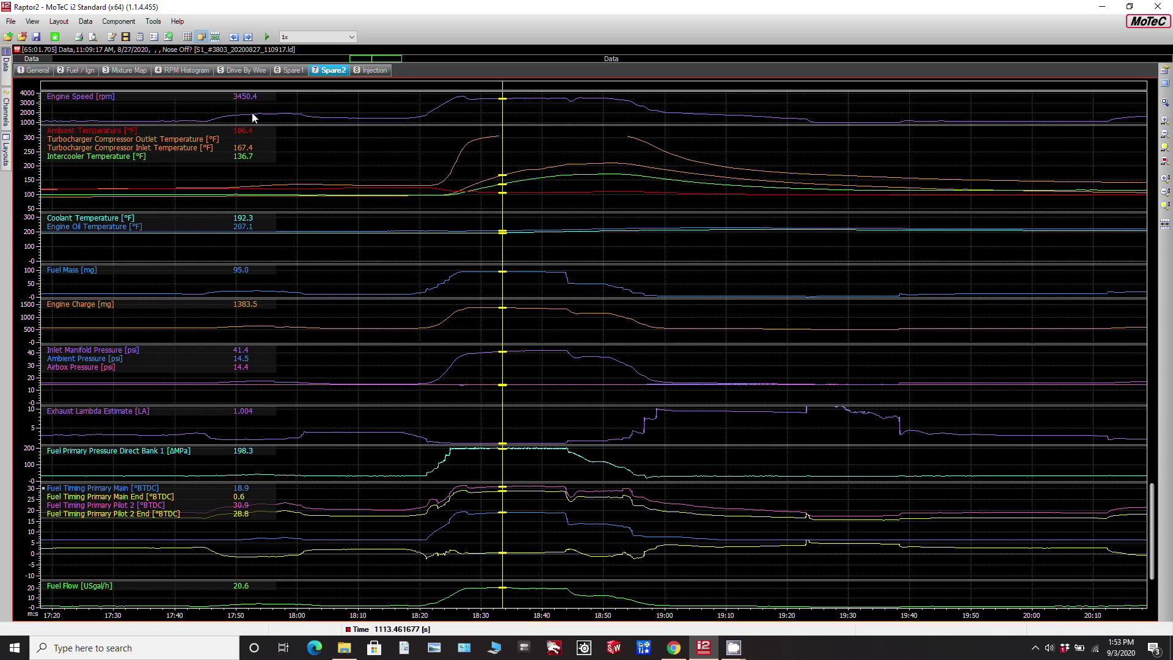
- Return to the Spare1 worksheet, reading 423.89 horsepower and 645.21 torque at 1113.46 s
{"action": "left_click", "coordinate": [294, 72]}
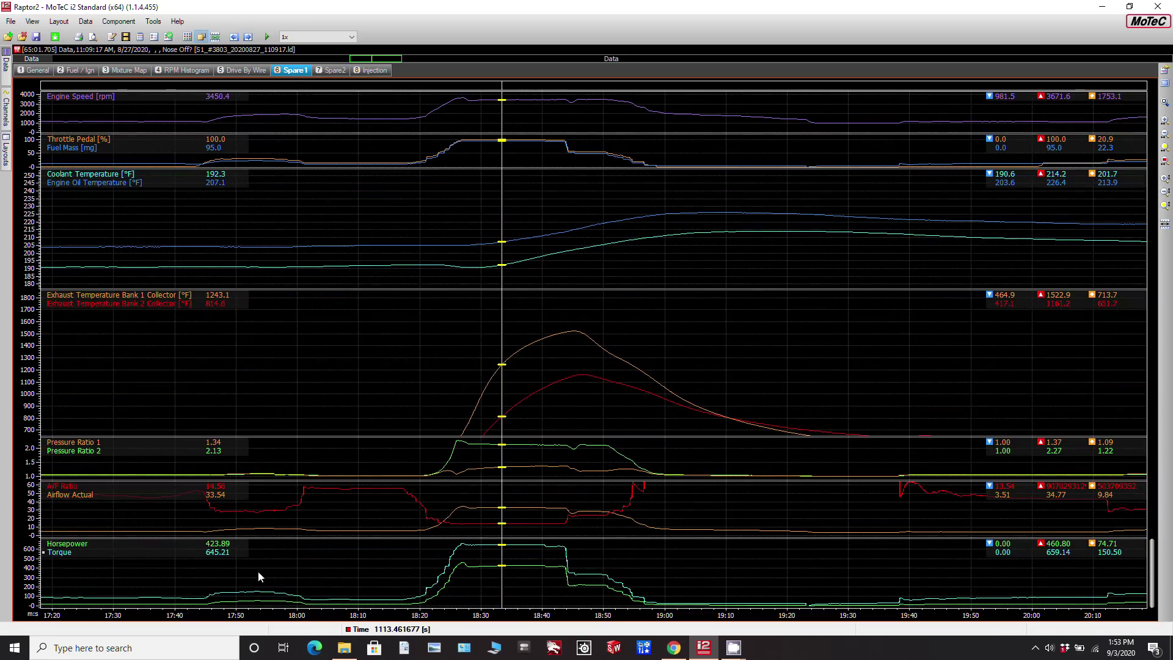